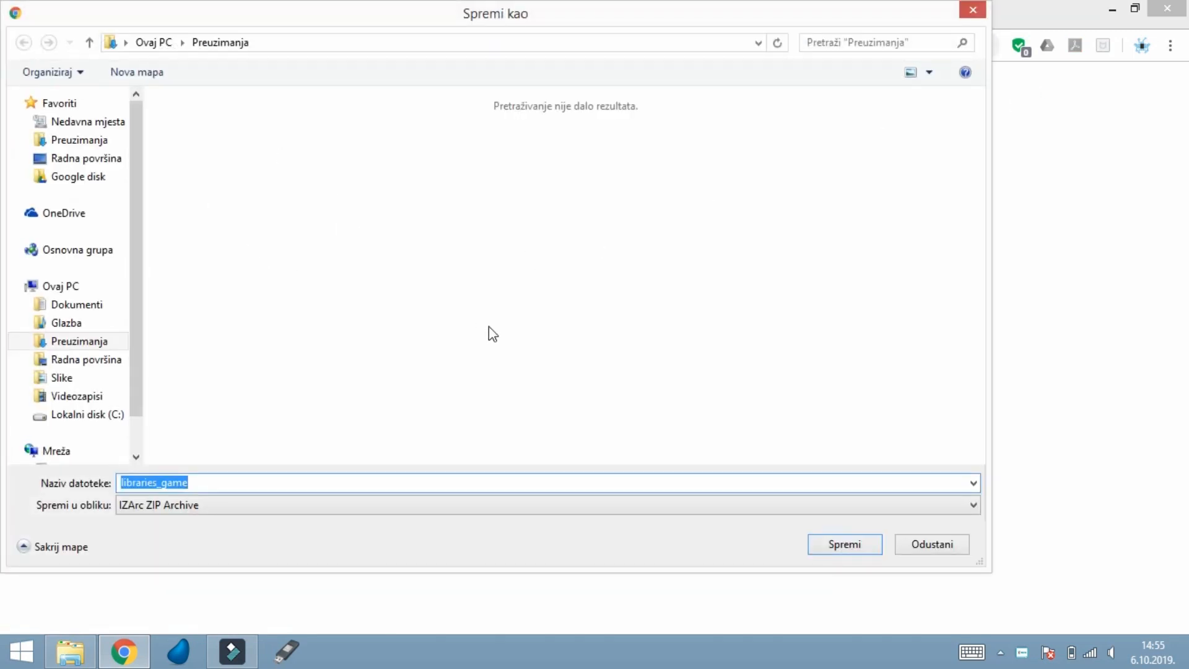
Step: Save the libraries_game archive to Downloads and extract it there with IZArc
click(826, 553)
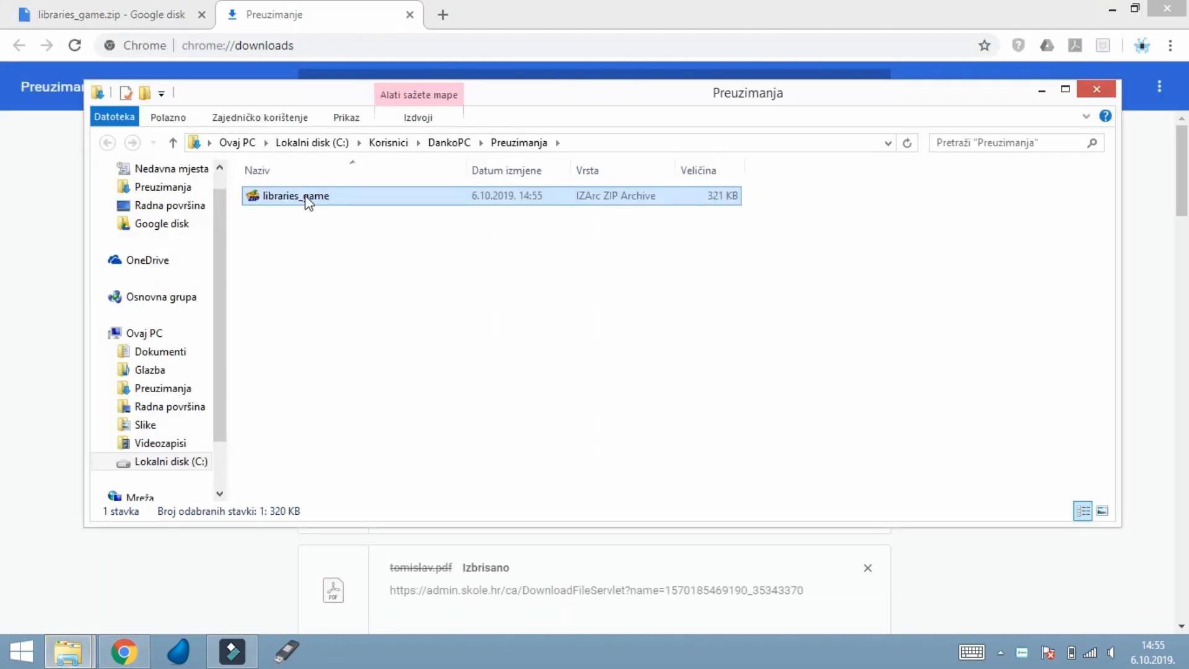
right_click(306, 199)
mouse_move(347, 263)
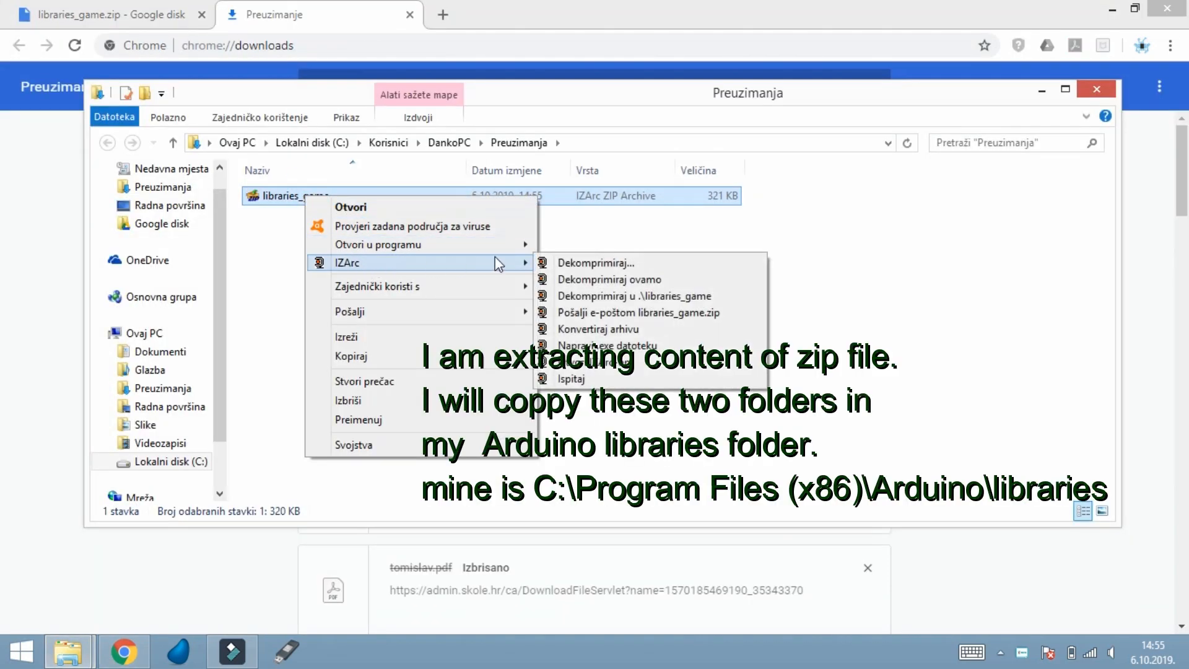
click(586, 283)
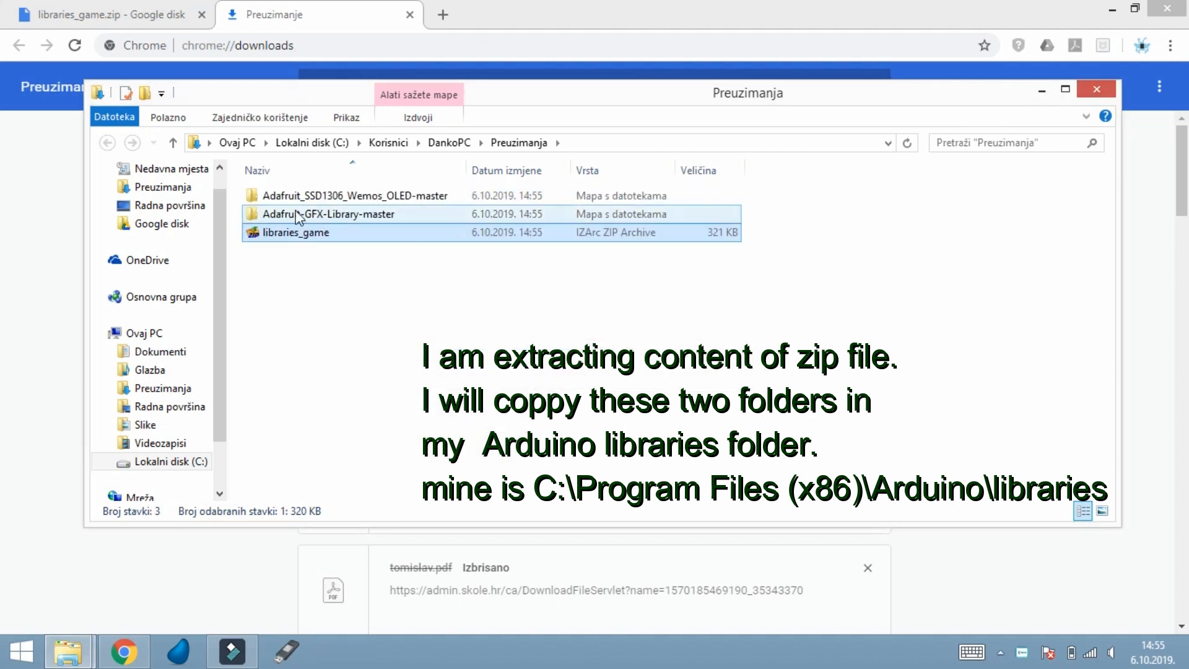
Step: Select both extracted Adafruit library folders and copy them
drag(235, 191, 265, 216)
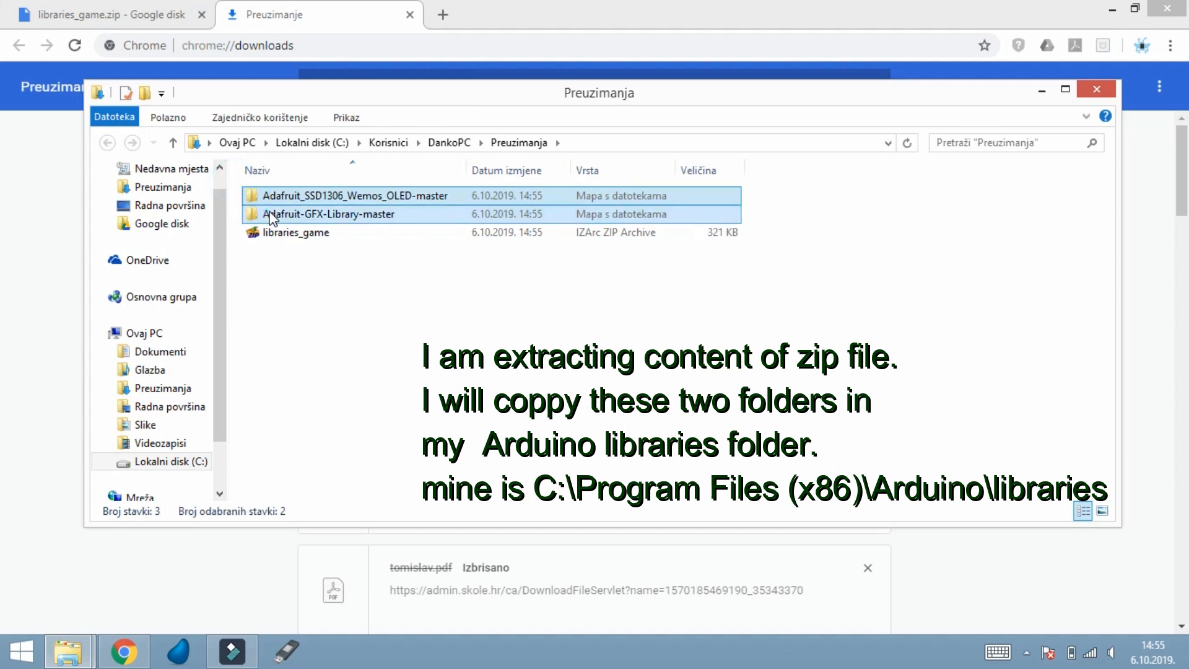
right_click(271, 216)
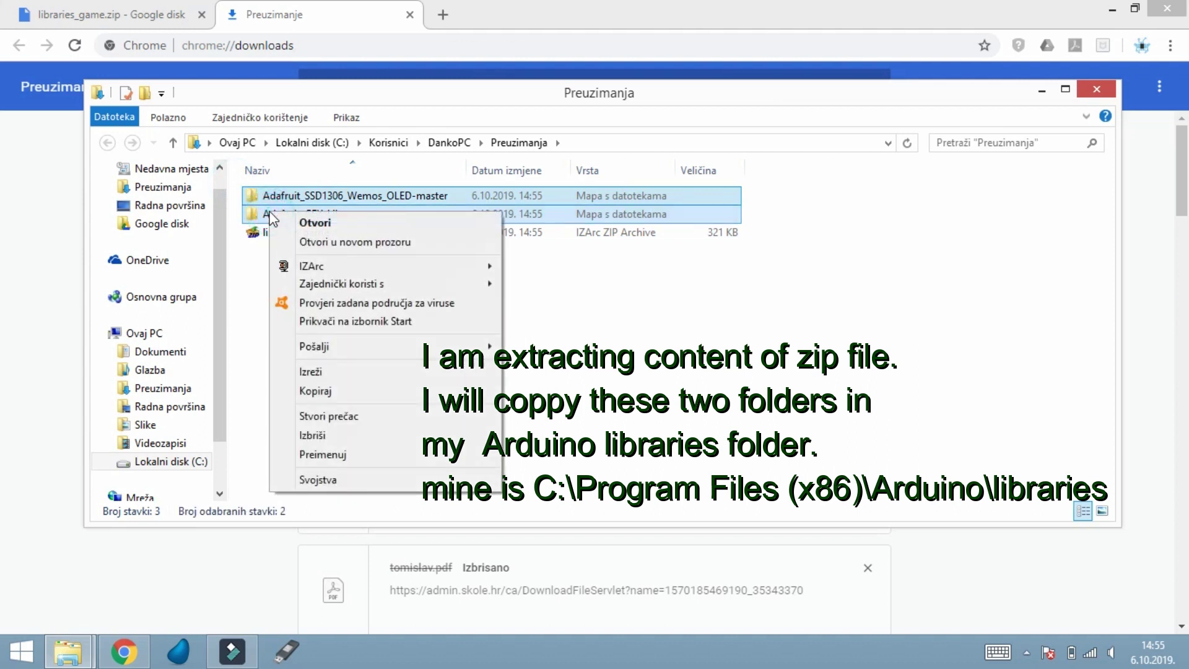
click(345, 392)
Step: Navigate to C:\Programske datoteke (x86)\Arduino\libraries
click(171, 461)
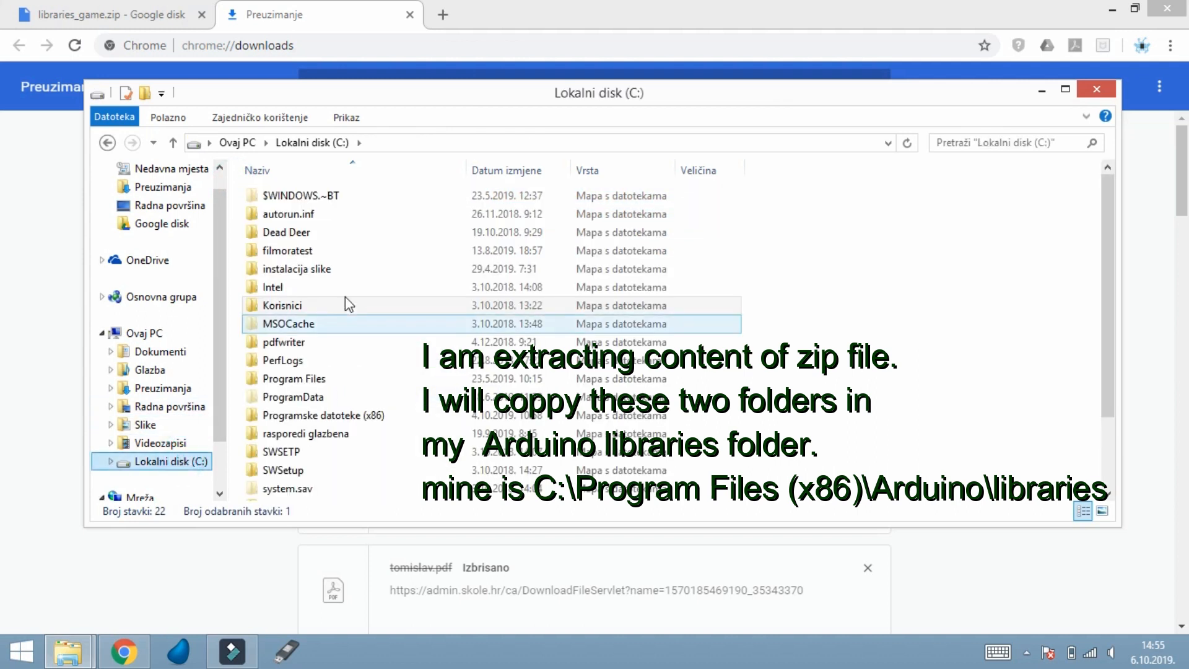
click(332, 414)
double_click(333, 416)
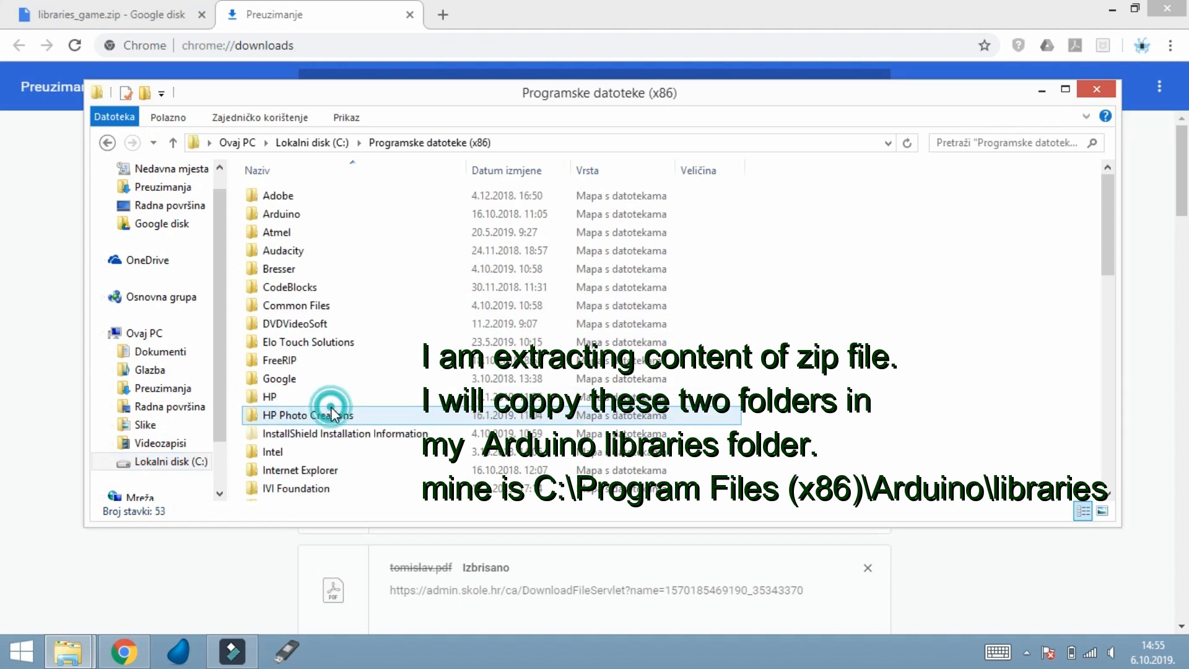
click(303, 215)
double_click(304, 216)
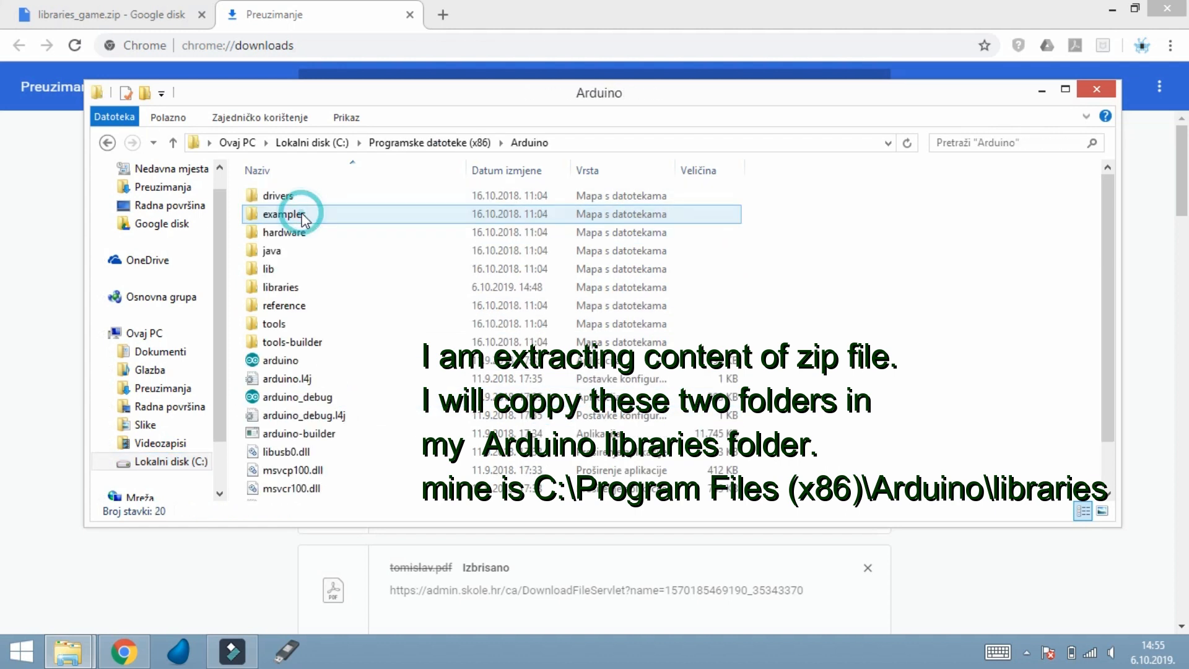
double_click(318, 287)
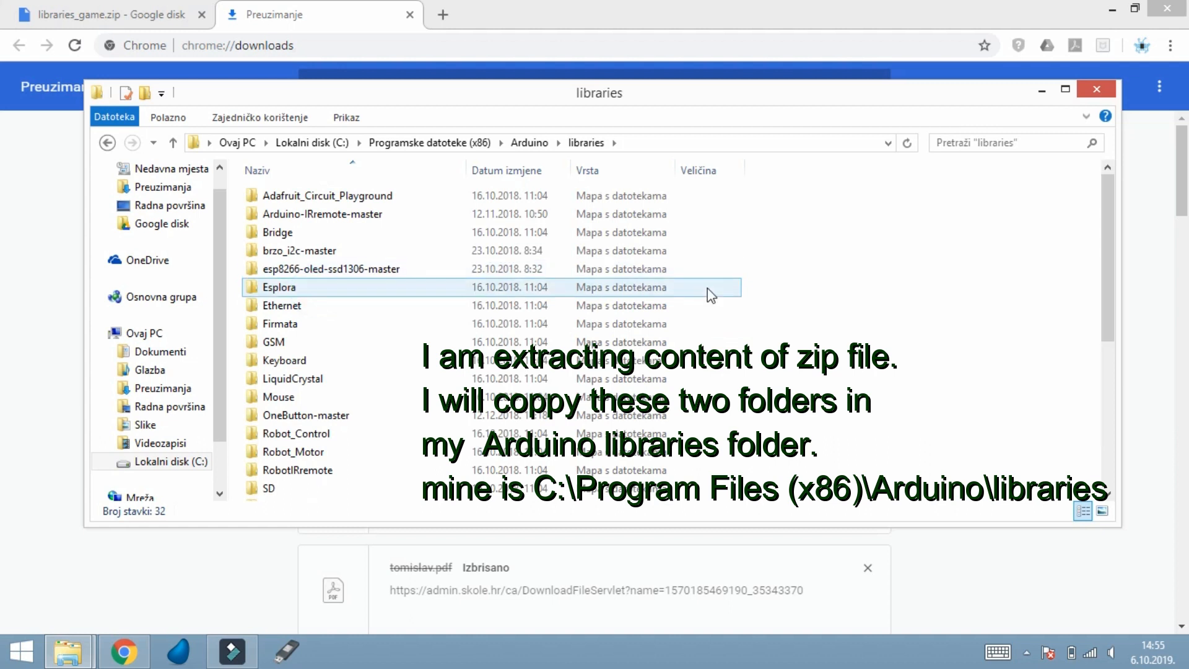
drag(1114, 244, 1113, 232)
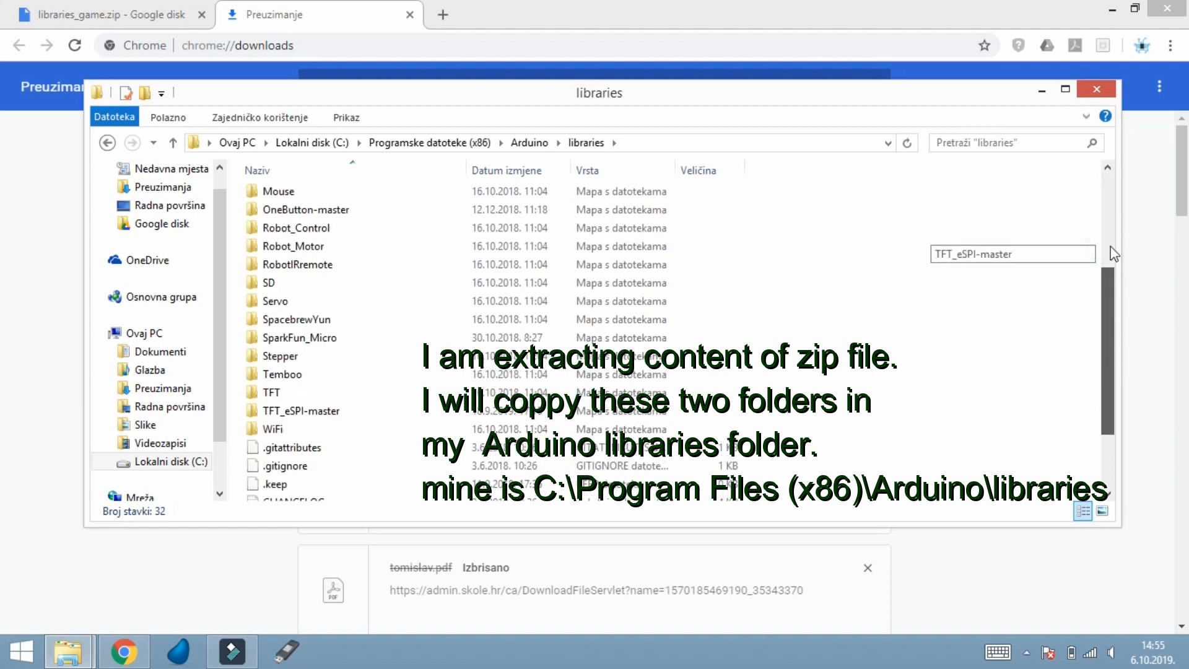
Step: Paste both Adafruit folders into libraries, granting administrator permission for each
right_click(908, 237)
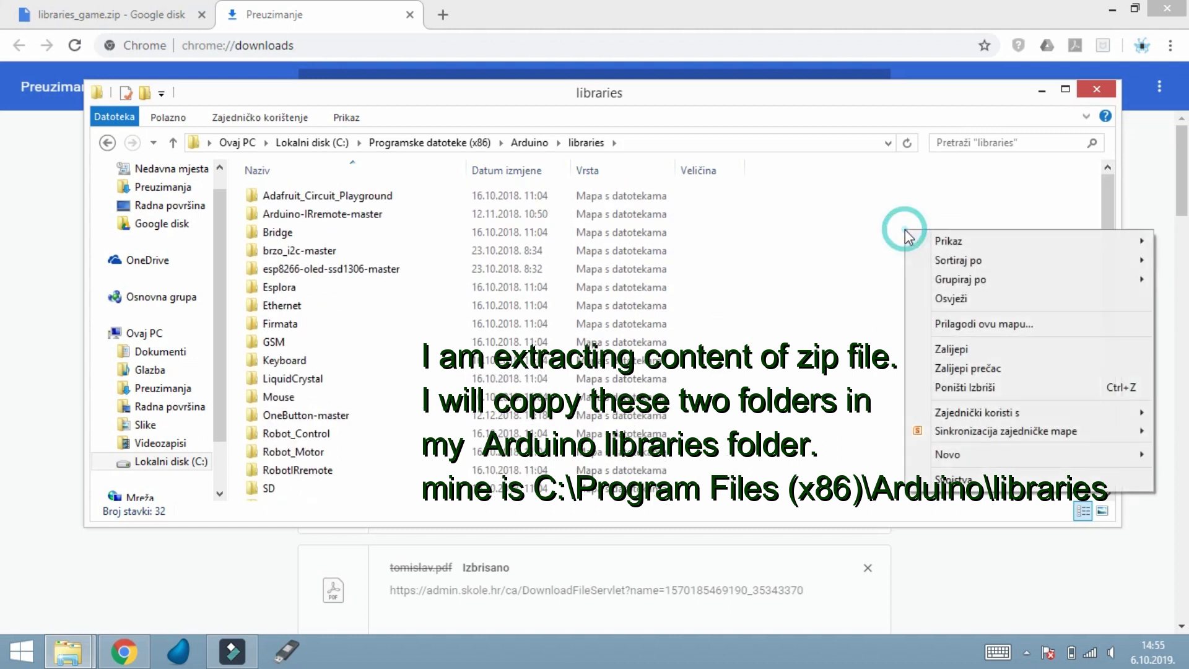
click(959, 351)
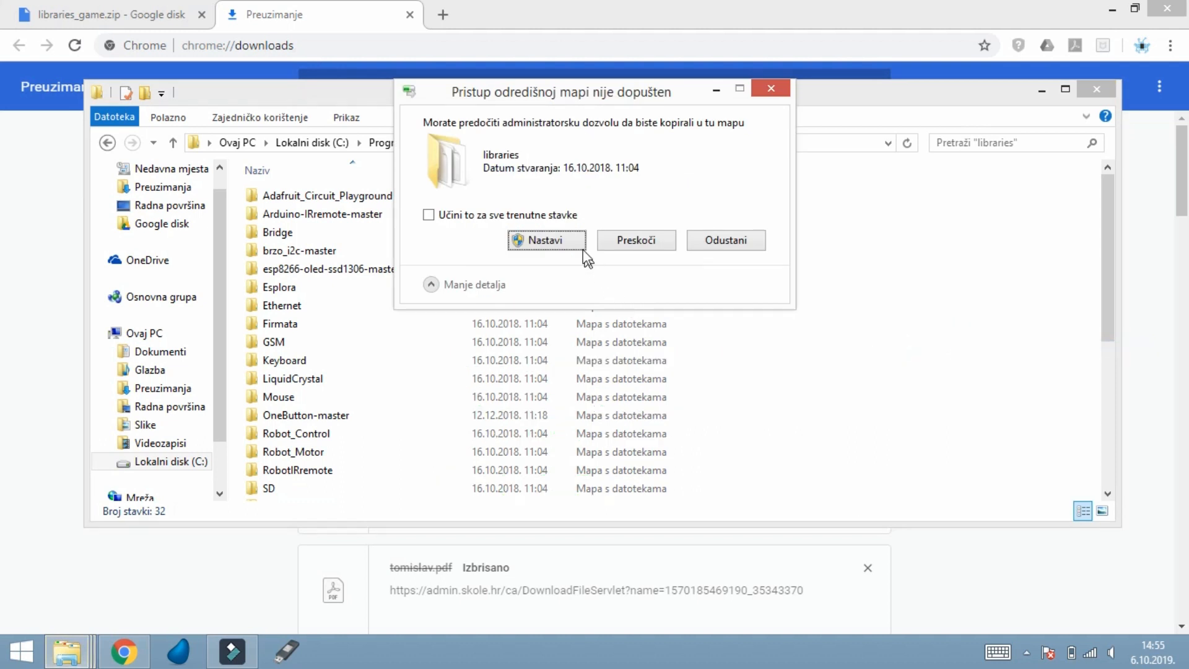
click(567, 242)
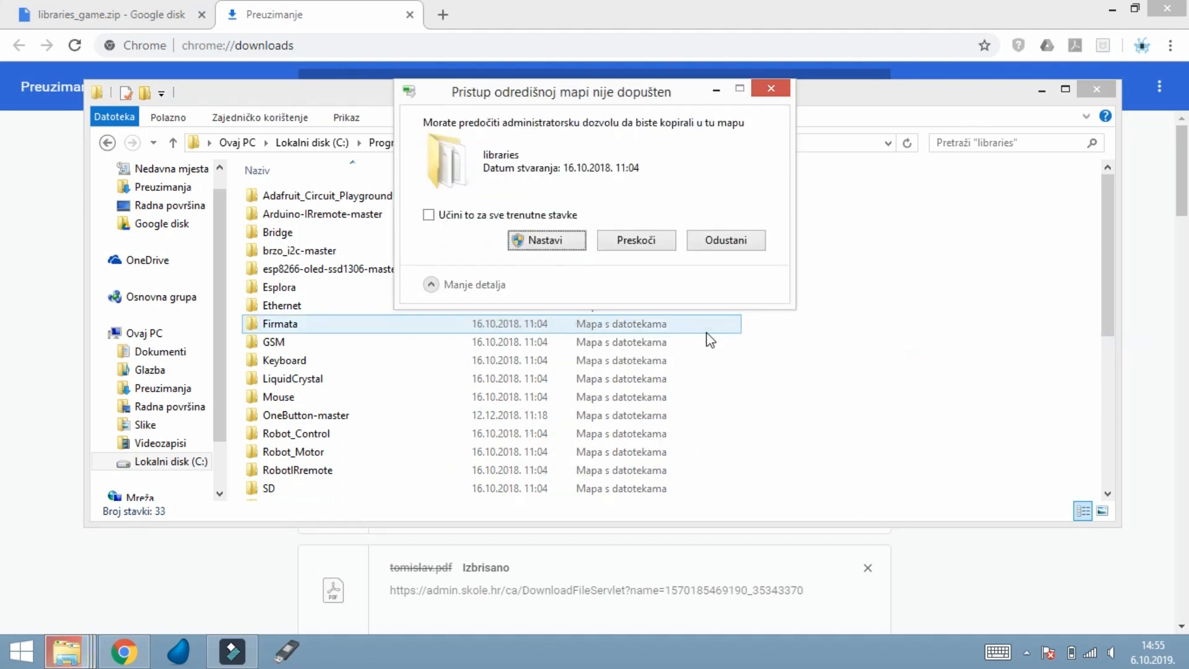
click(543, 245)
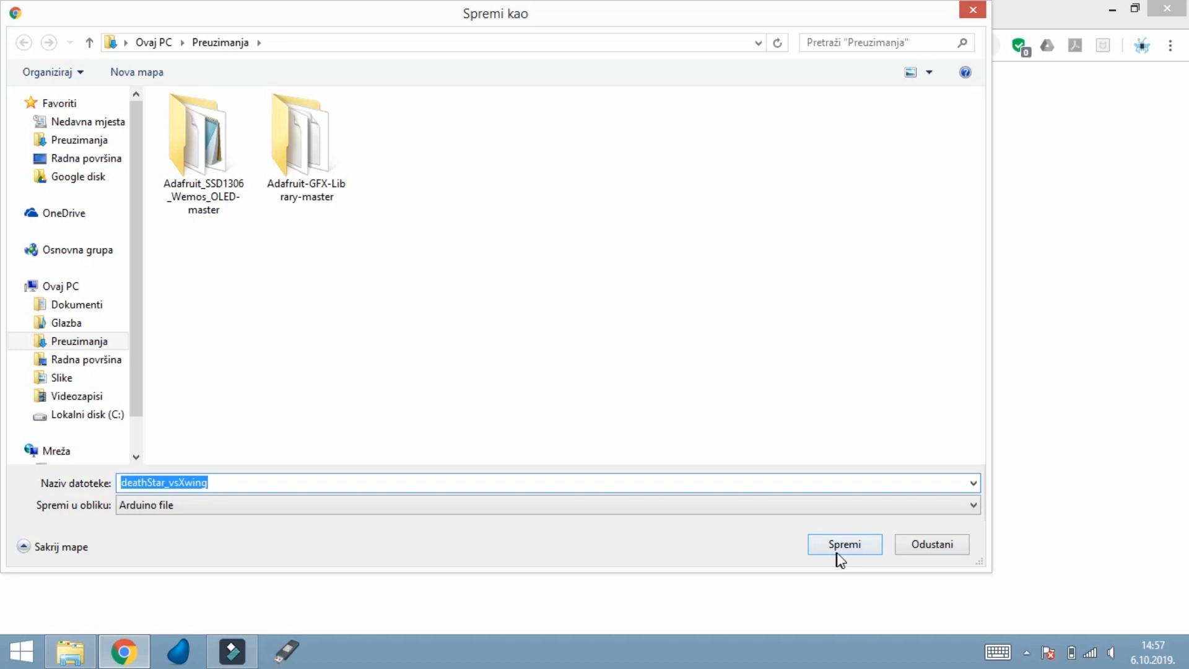
Step: Save deathStar_vsXwing.ino from Google Drive into Downloads
click(843, 542)
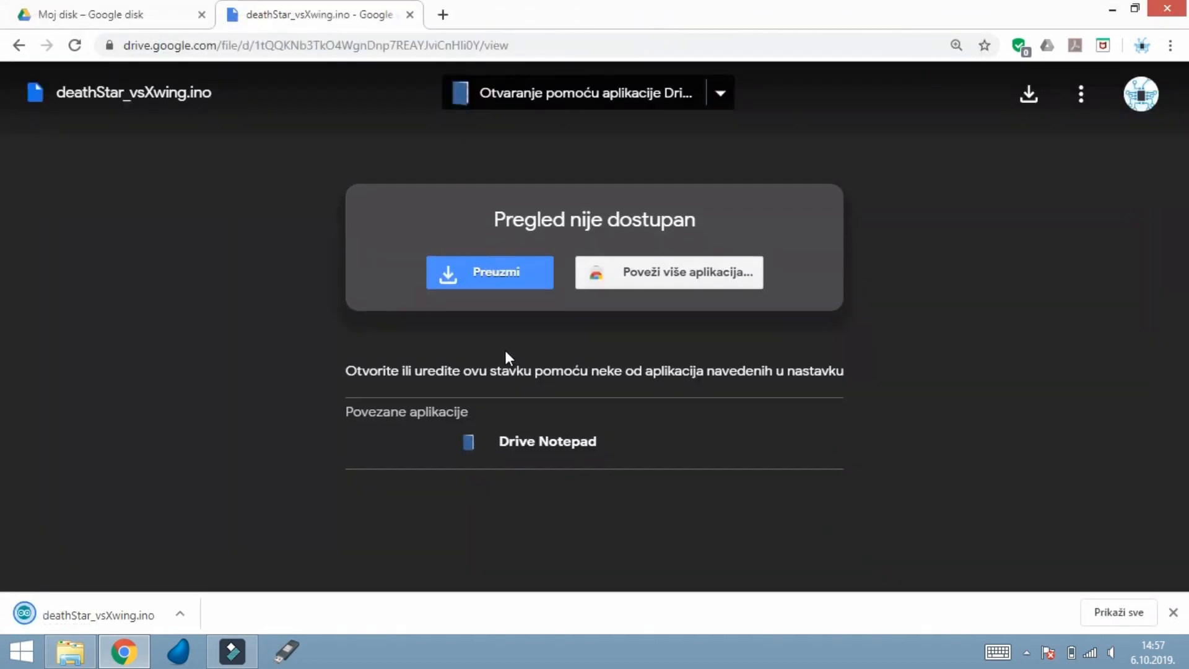